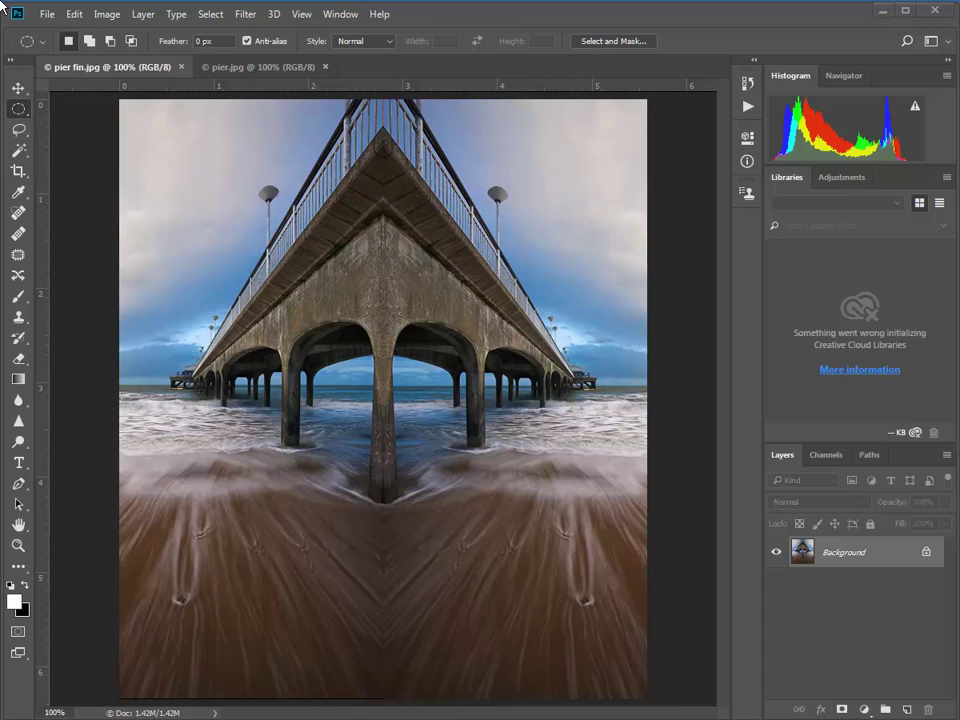
Step: Switch to the pier.jpg document, duplicate its Background layer and flip the copy horizontally
left_click(228, 70)
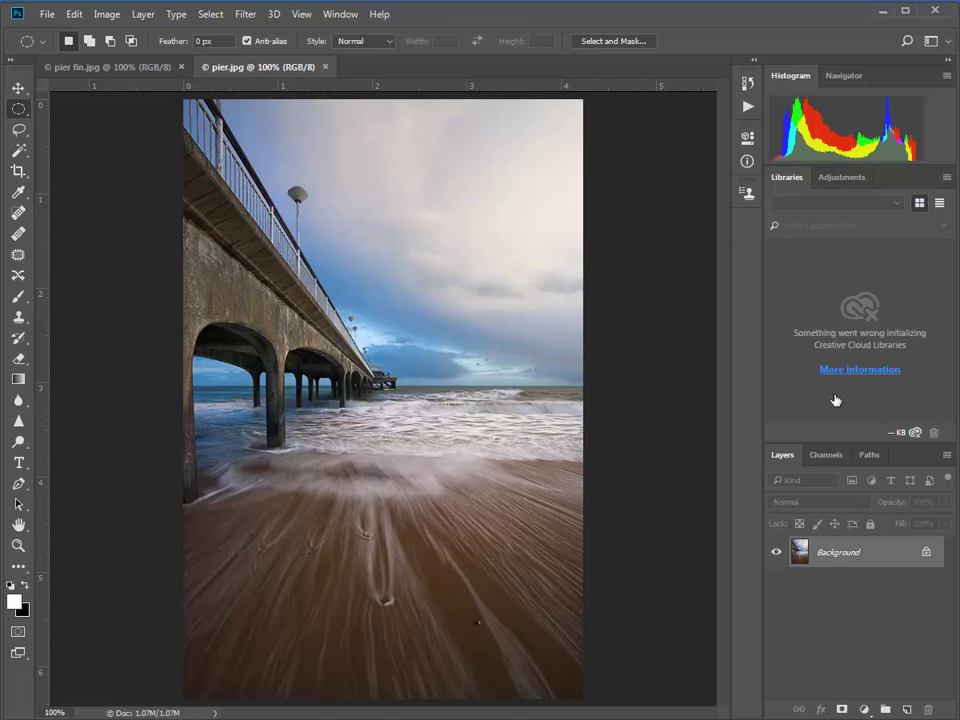
left_click_drag(855, 557, 907, 710)
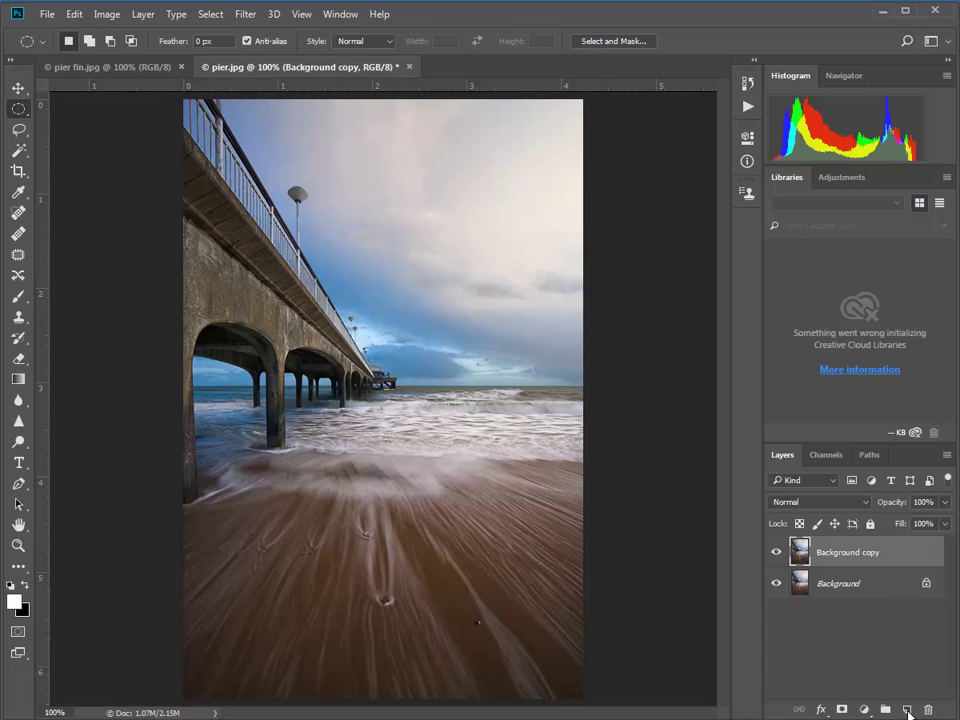
left_click(73, 14)
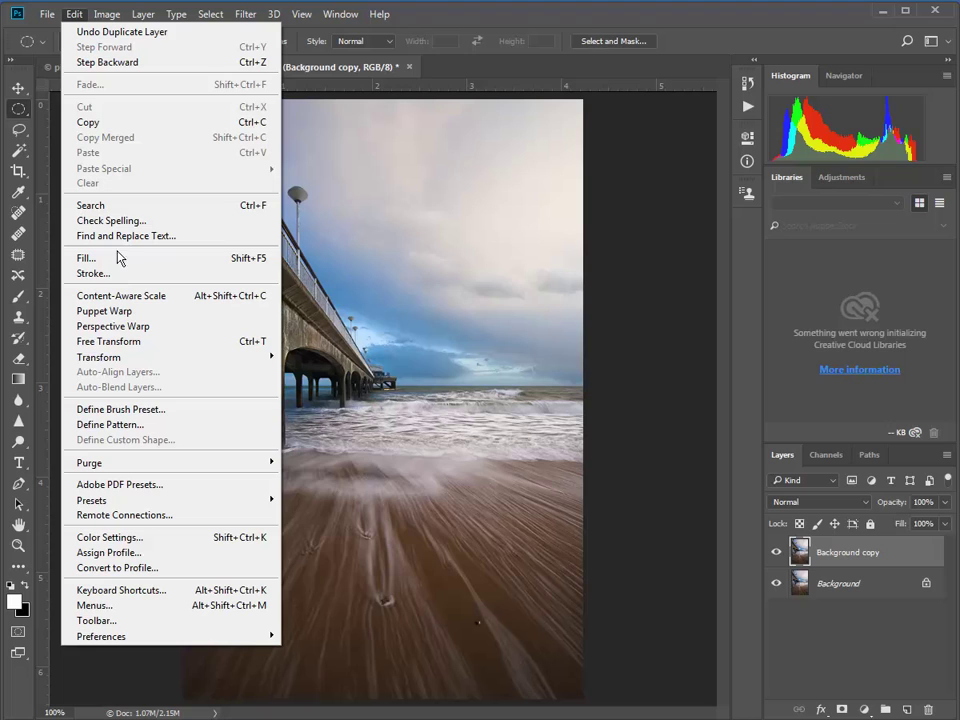
mouse_move(120, 363)
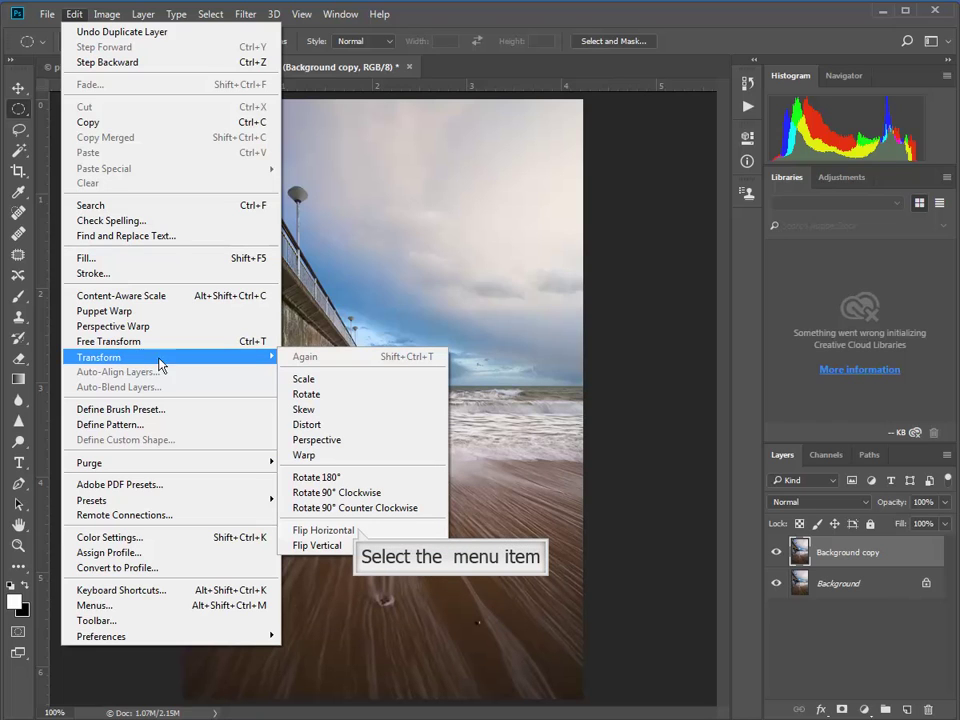
left_click(330, 531)
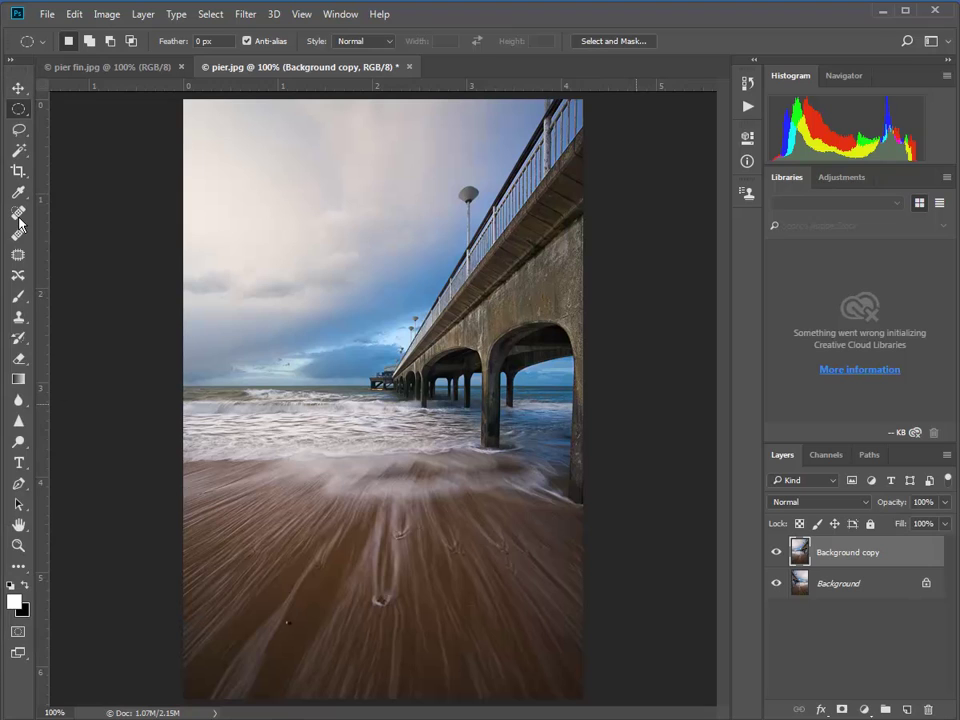
Step: Extend the canvas on its left side with the Crop tool, doubling the image width to about 8.5 cm
left_click(18, 171)
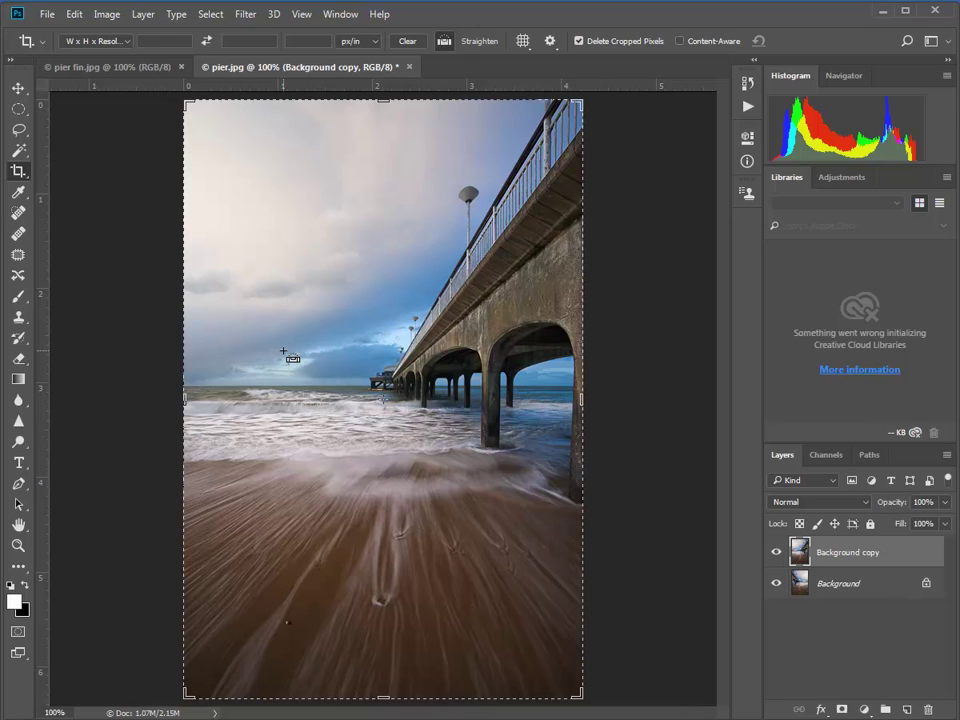
key("ctrl+minus")
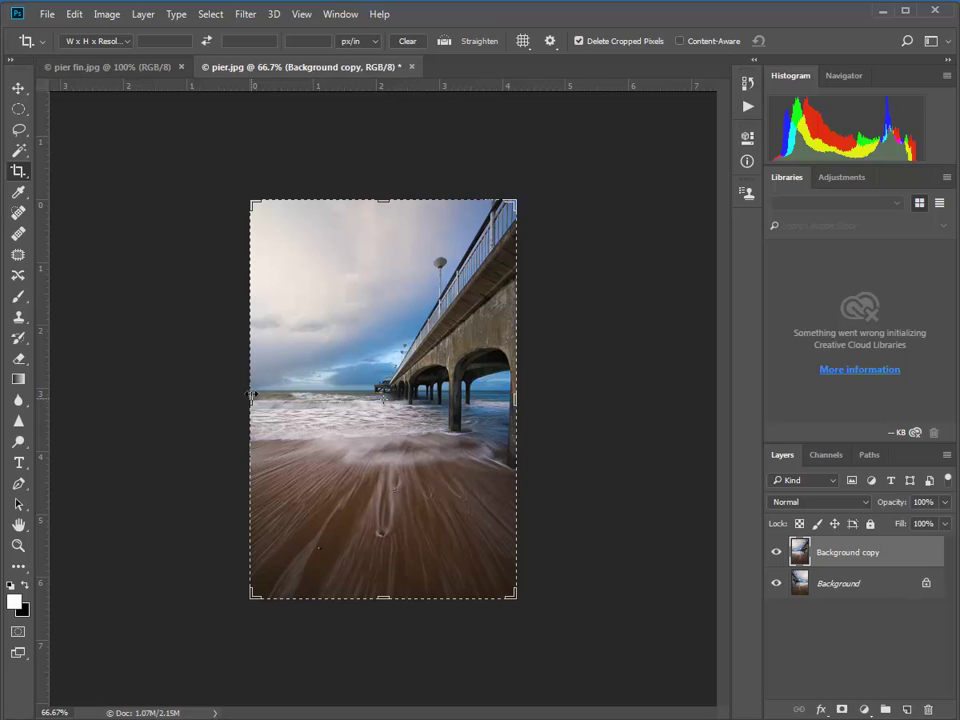
left_click_drag(251, 399, 117, 409)
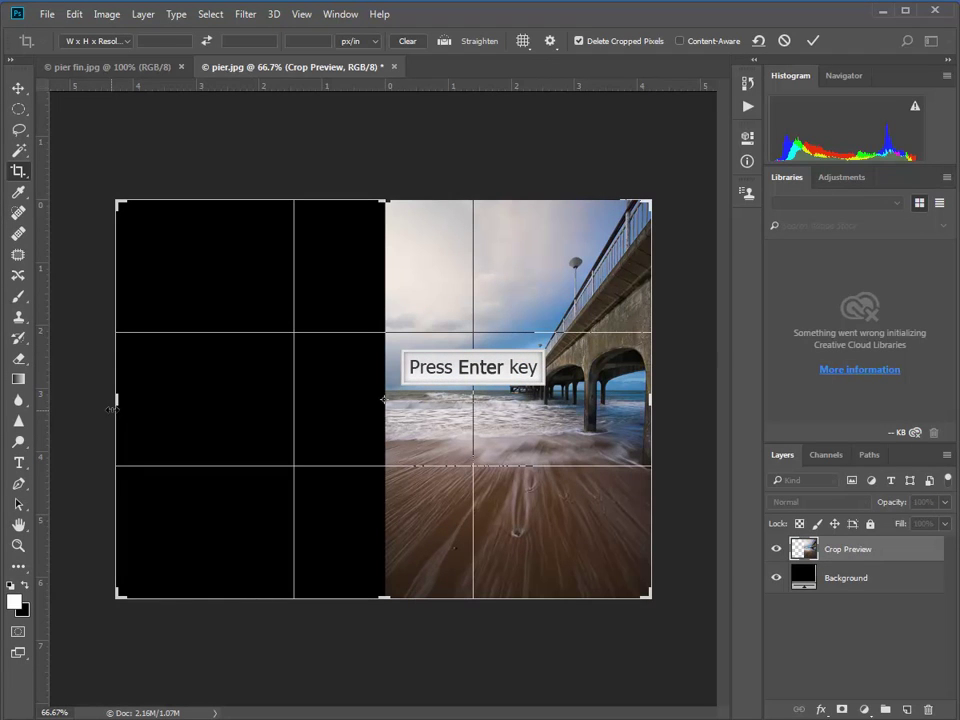
key("Return")
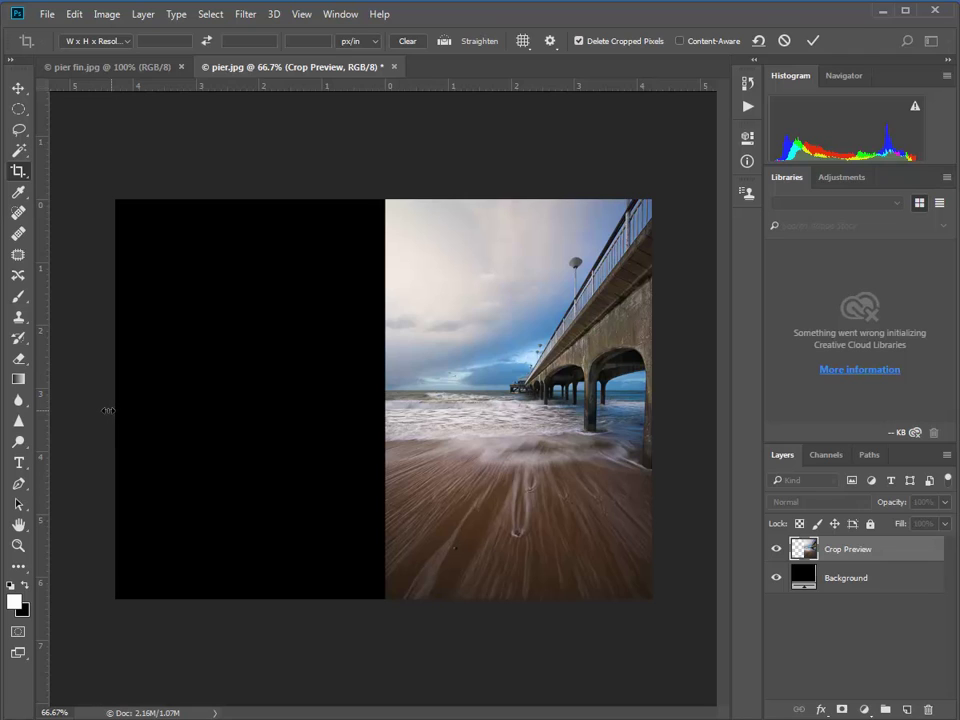
Step: Move the flipped Background copy layer into the empty left half so the two pier images meet in the middle
left_click(808, 561)
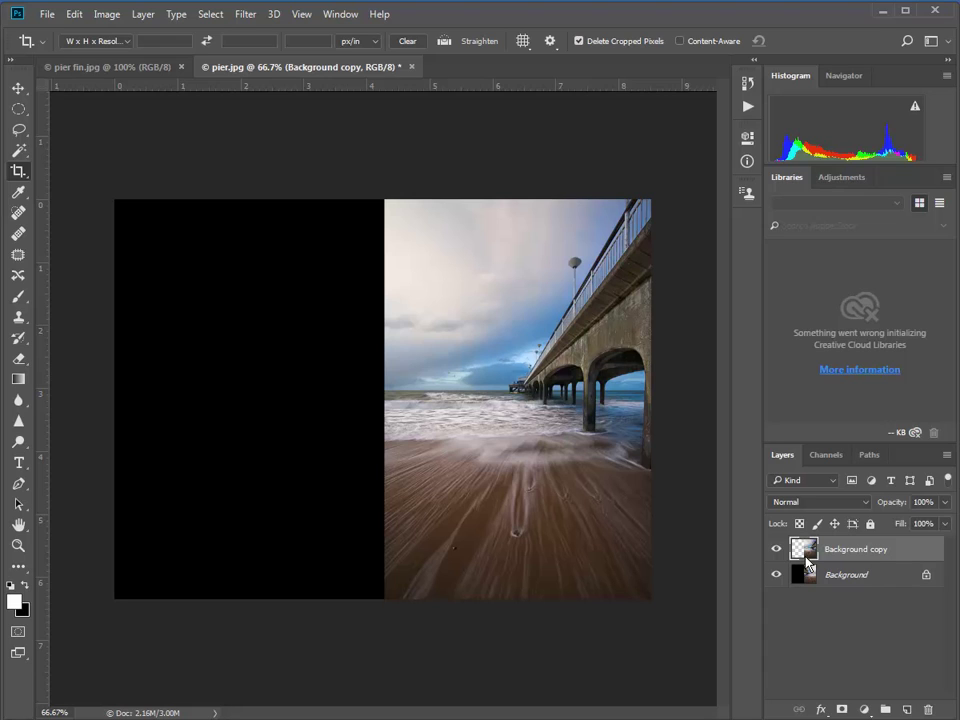
left_click(18, 88)
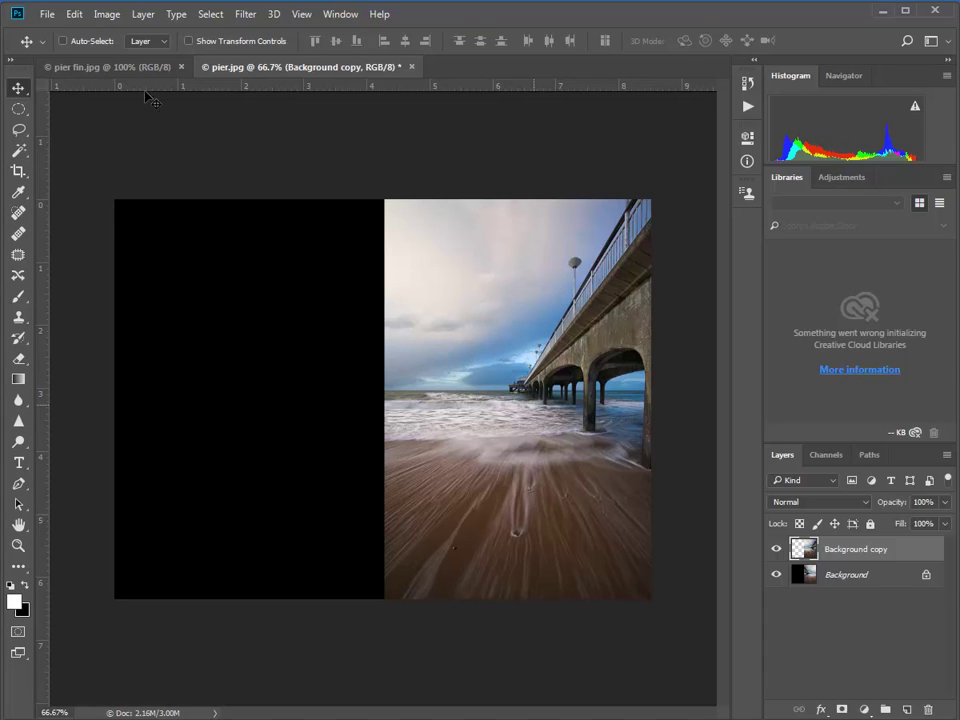
left_click_drag(536, 406, 266, 409)
key("ctrl")
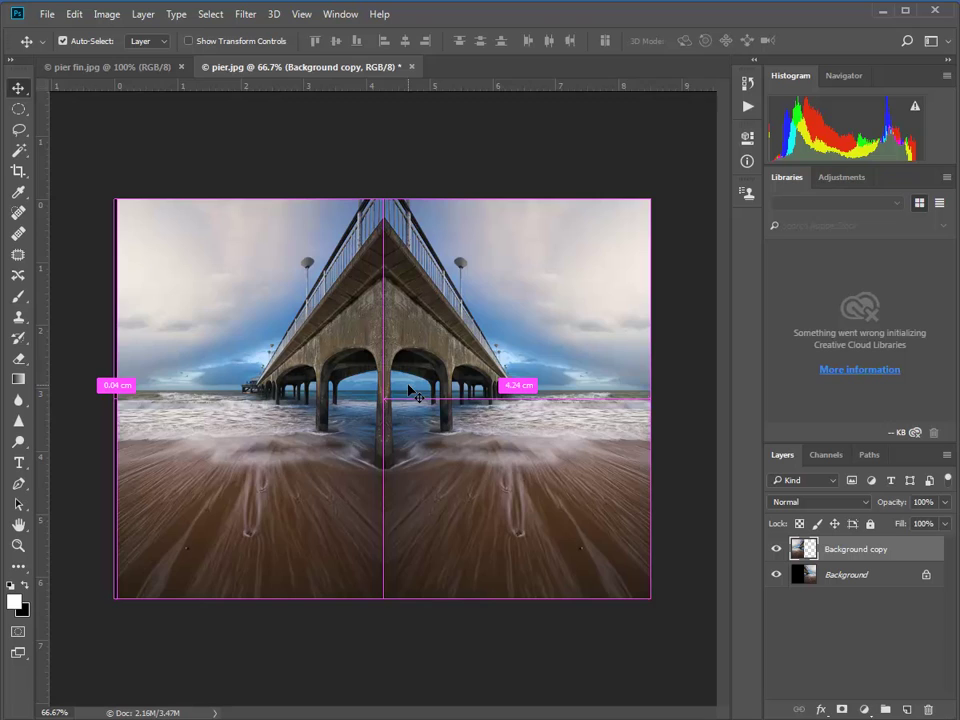
Step: Nudge the Background copy layer pixel by pixel to close the dark gap along the central pier seam
key("ctrl+plus")
key("ctrl+plus")
key("ctrl+plus")
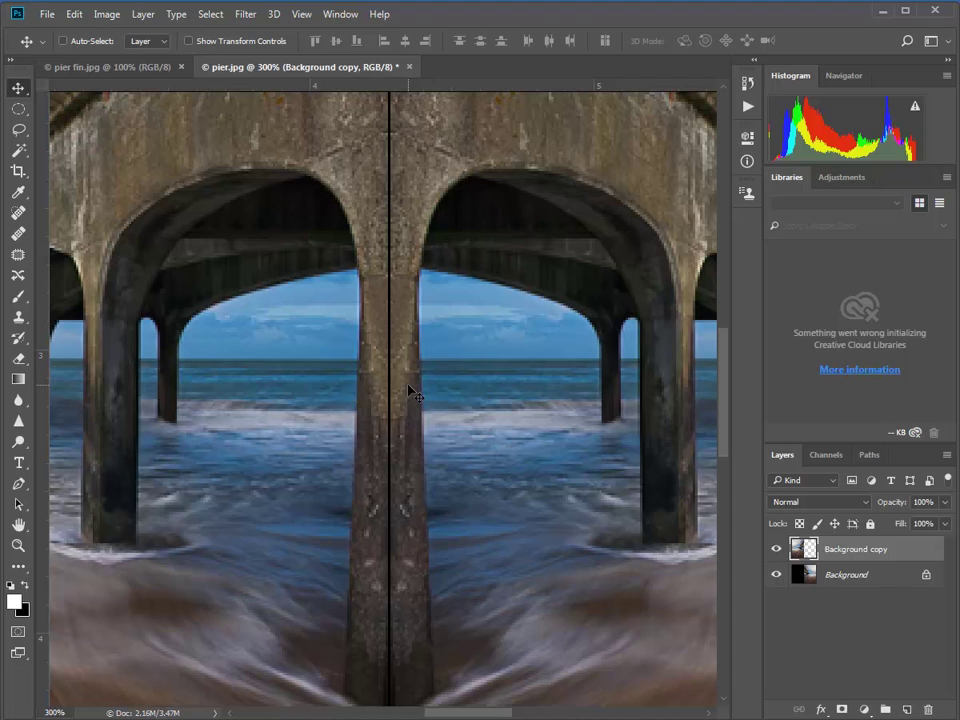
key("Left")
key("Left")
key("Left")
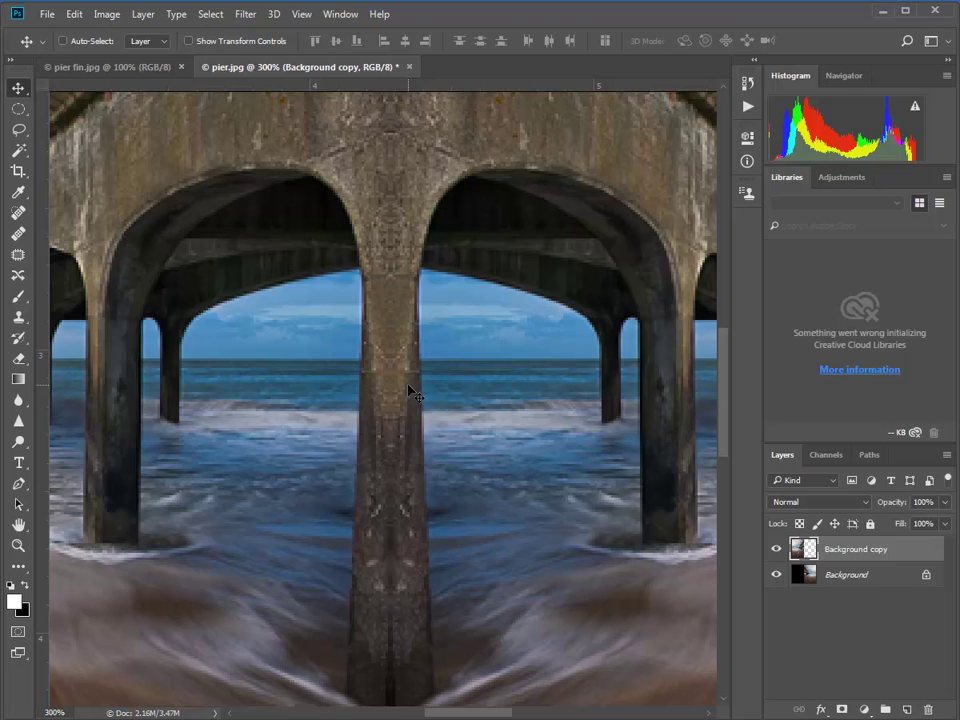
key("ctrl+0")
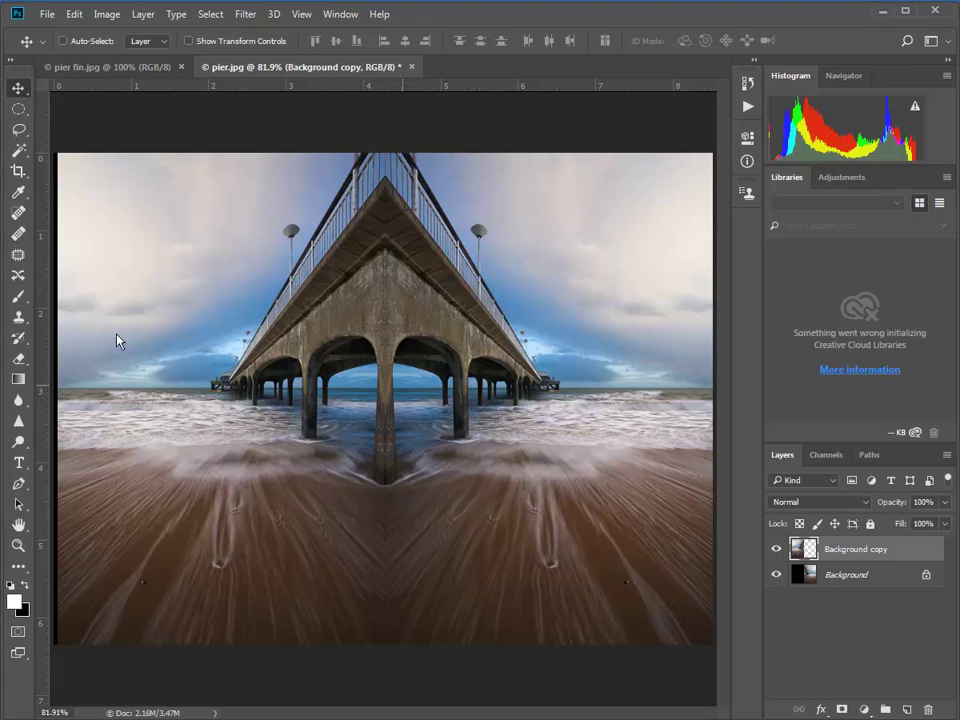
Step: Crop both outer sides symmetrically around the pier to about 5.6 cm wide, then flatten the image
left_click(17, 172)
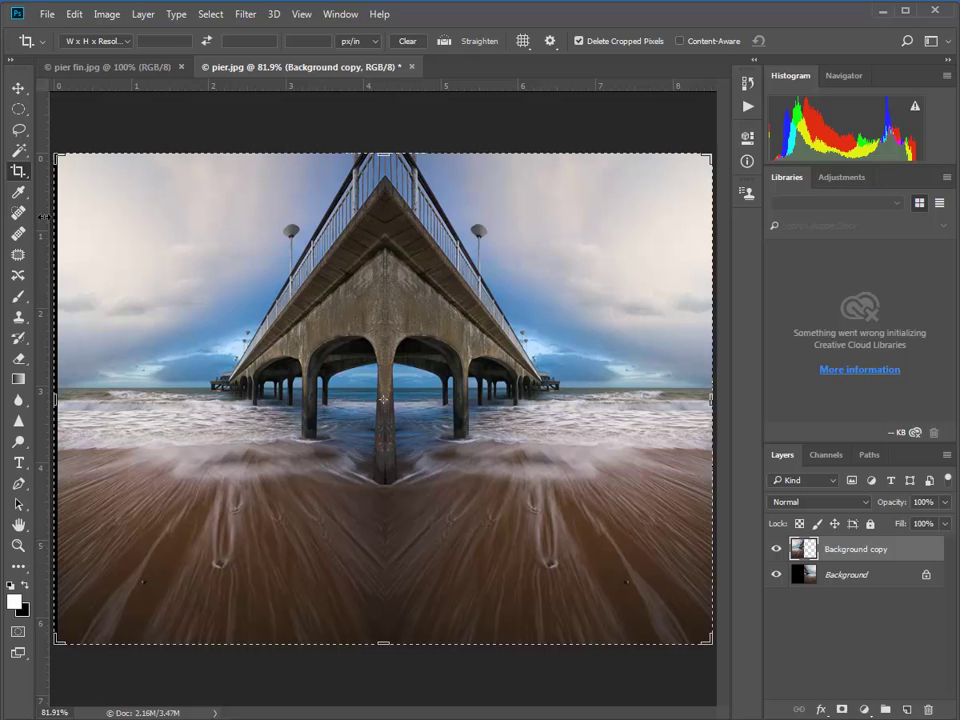
left_click_drag(60, 401, 112, 405)
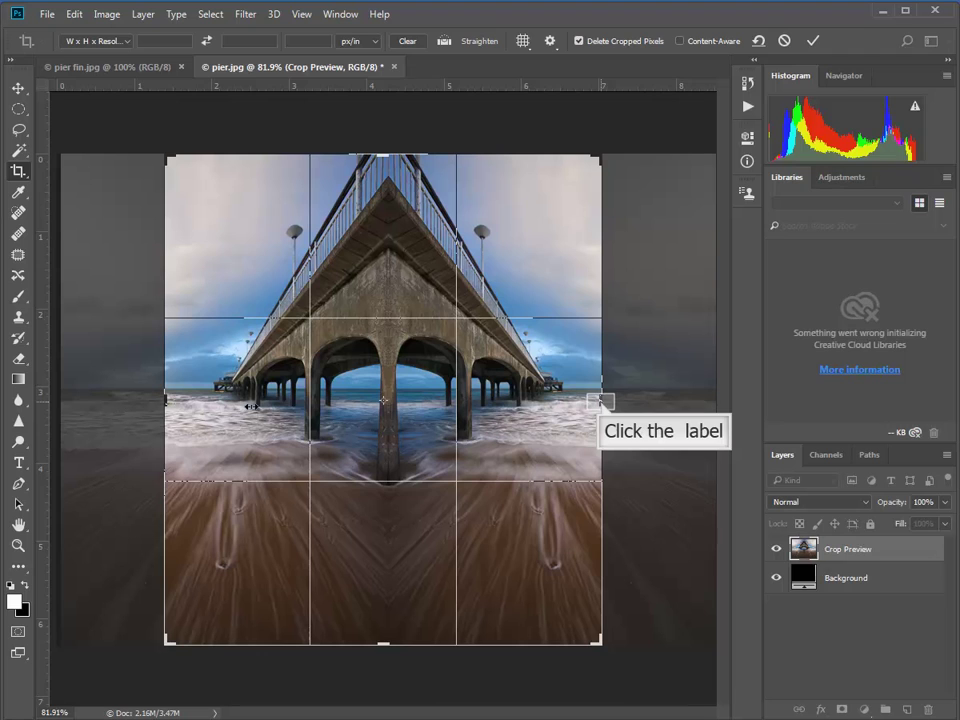
left_click(600, 401)
key("Return")
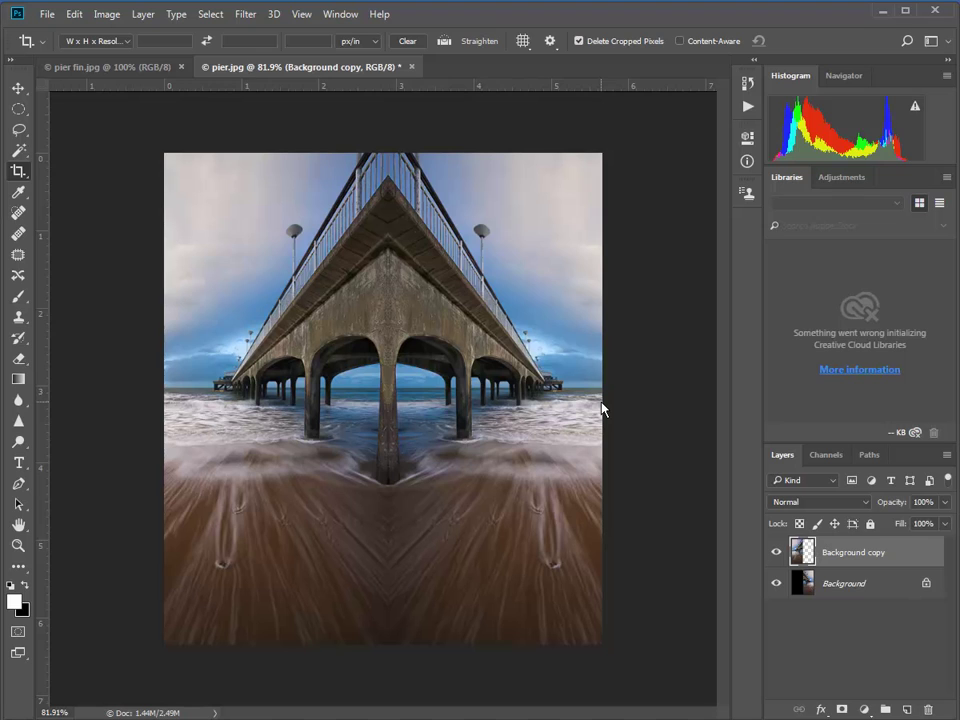
left_click(143, 15)
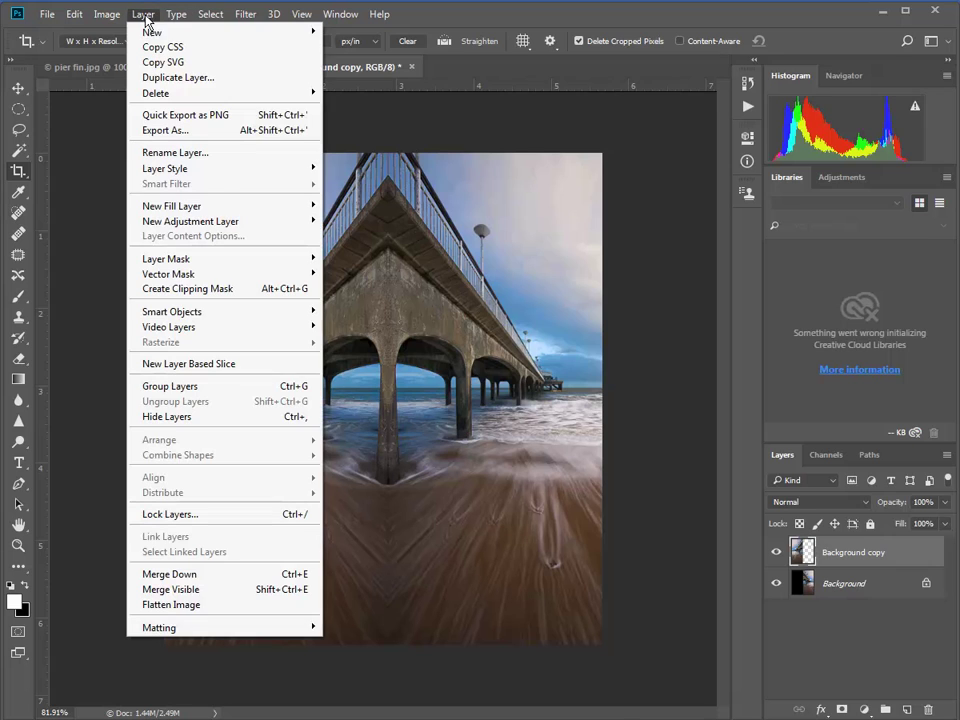
left_click(172, 605)
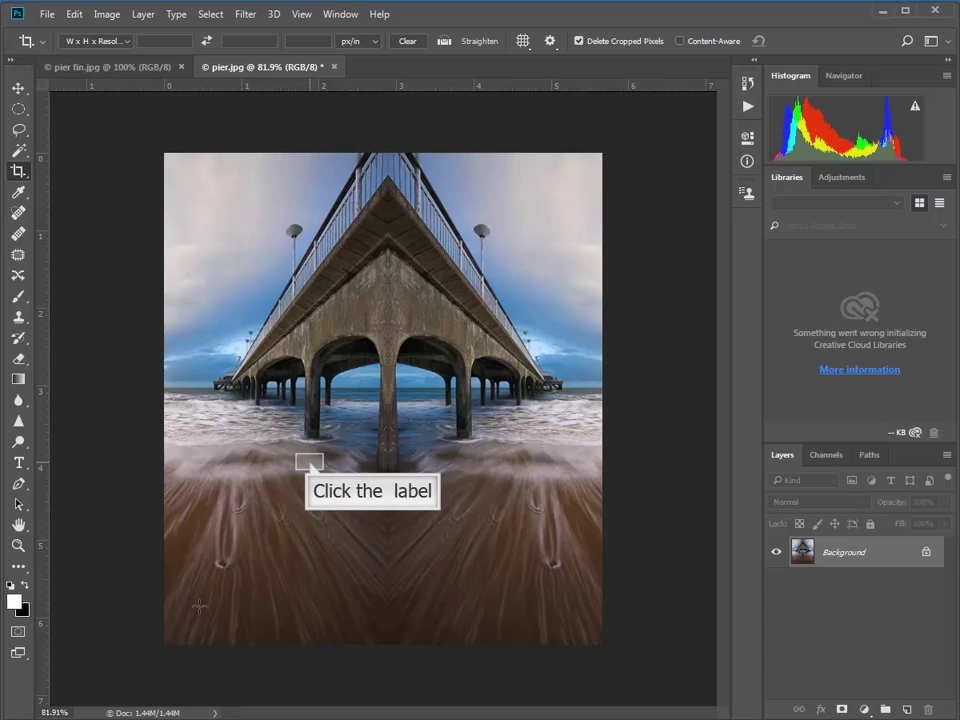
Step: Crop away the sandy foreground below the pier, leaving the image about 4 cm high
left_click(307, 458)
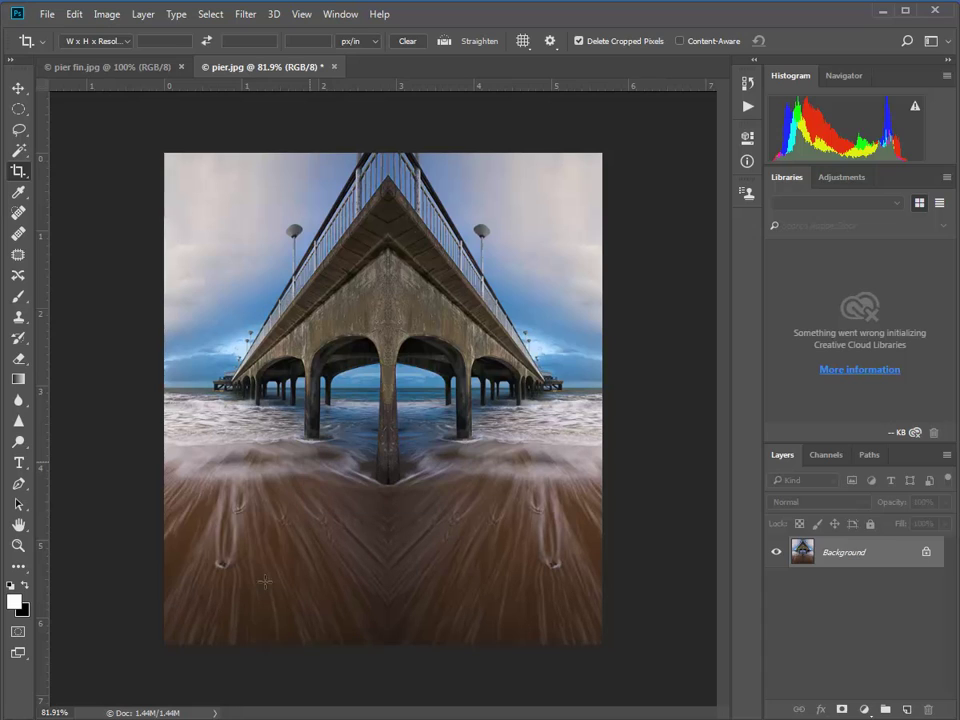
left_click(313, 466)
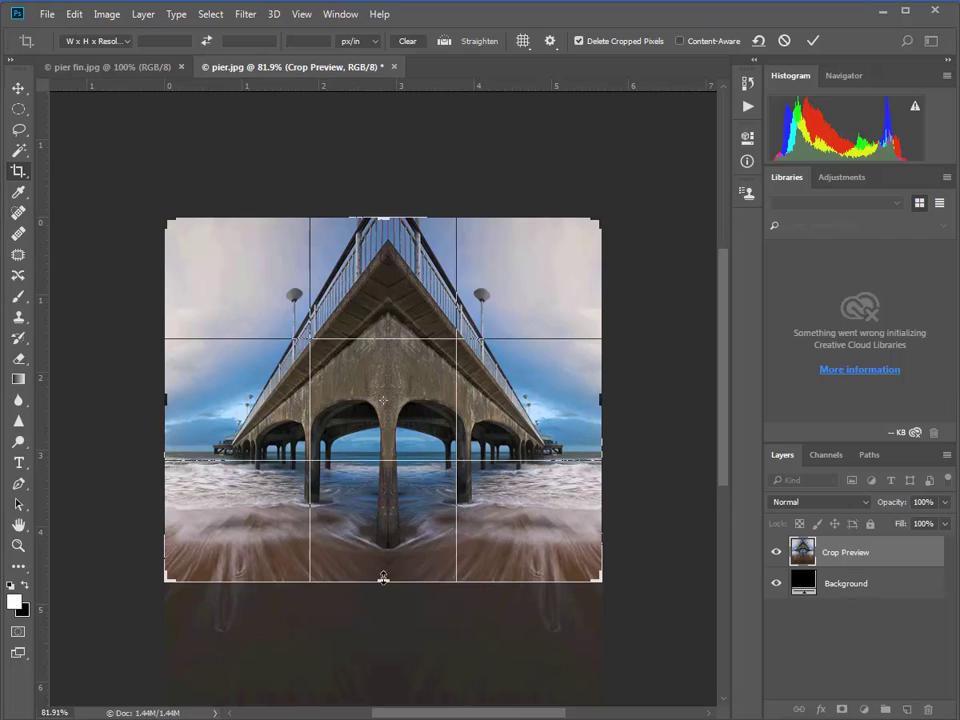
left_click_drag(383, 577, 396, 548)
key("Return")
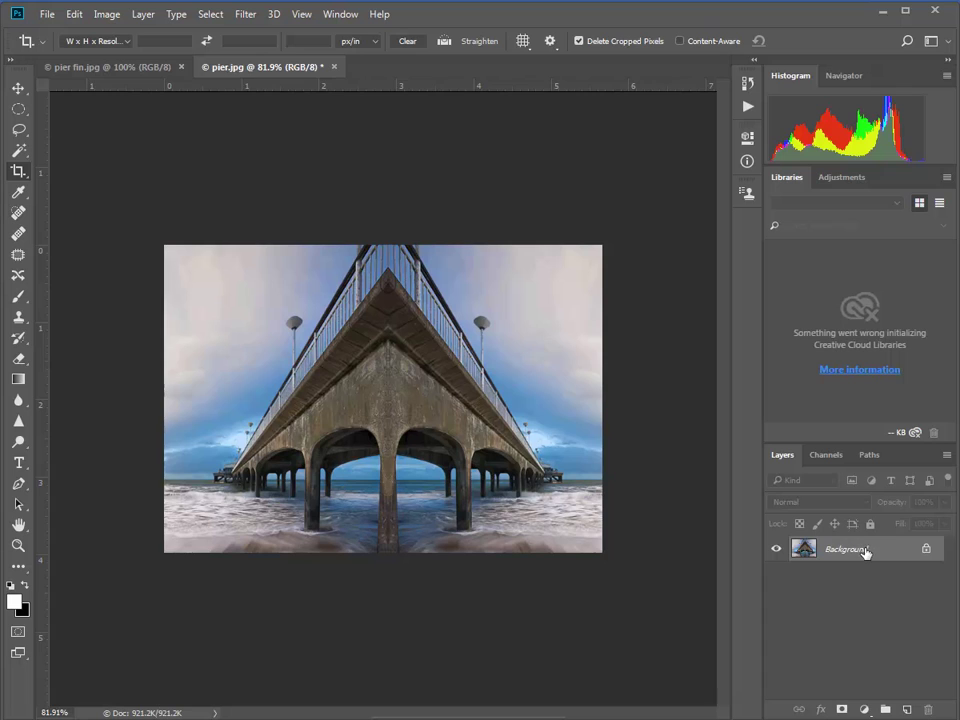
Step: Duplicate the cropped Background layer and flip the copy vertically
left_click_drag(864, 551, 907, 709)
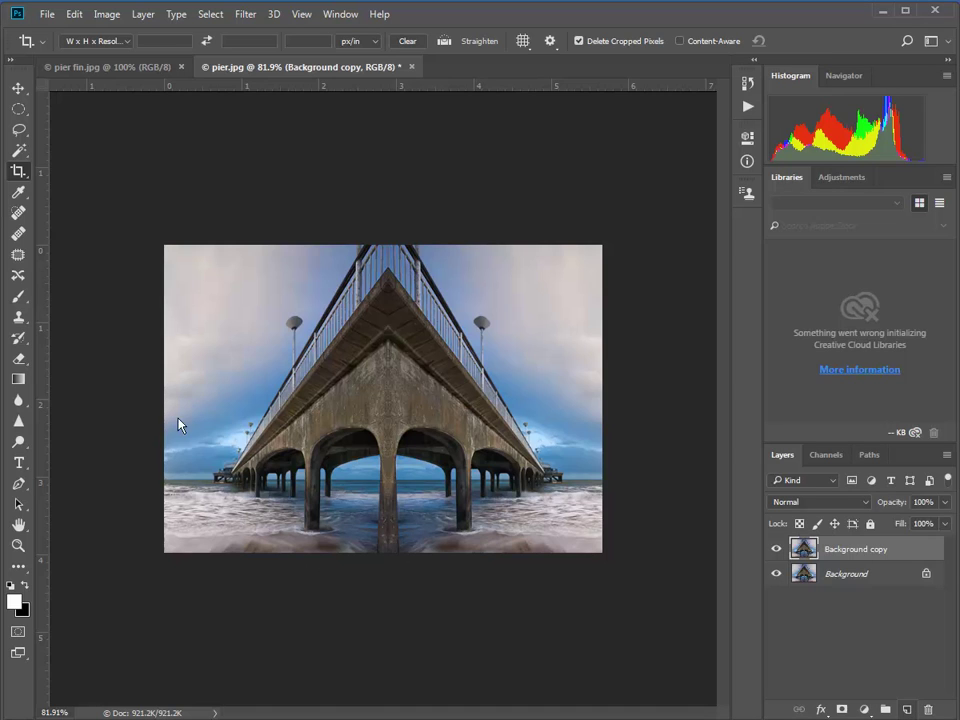
left_click(74, 14)
mouse_move(138, 363)
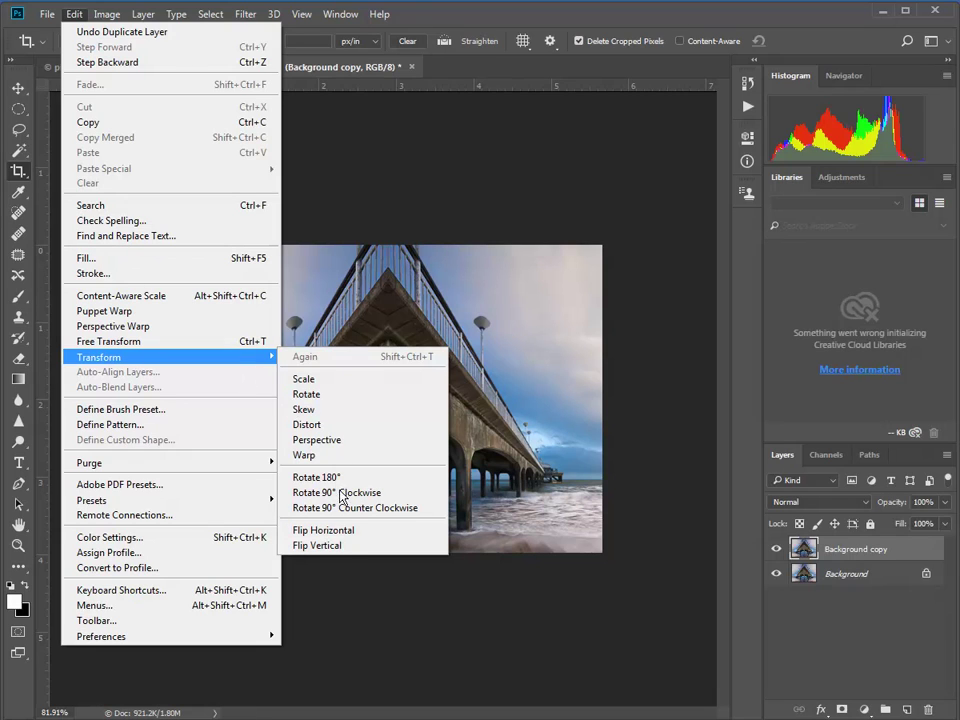
left_click(345, 545)
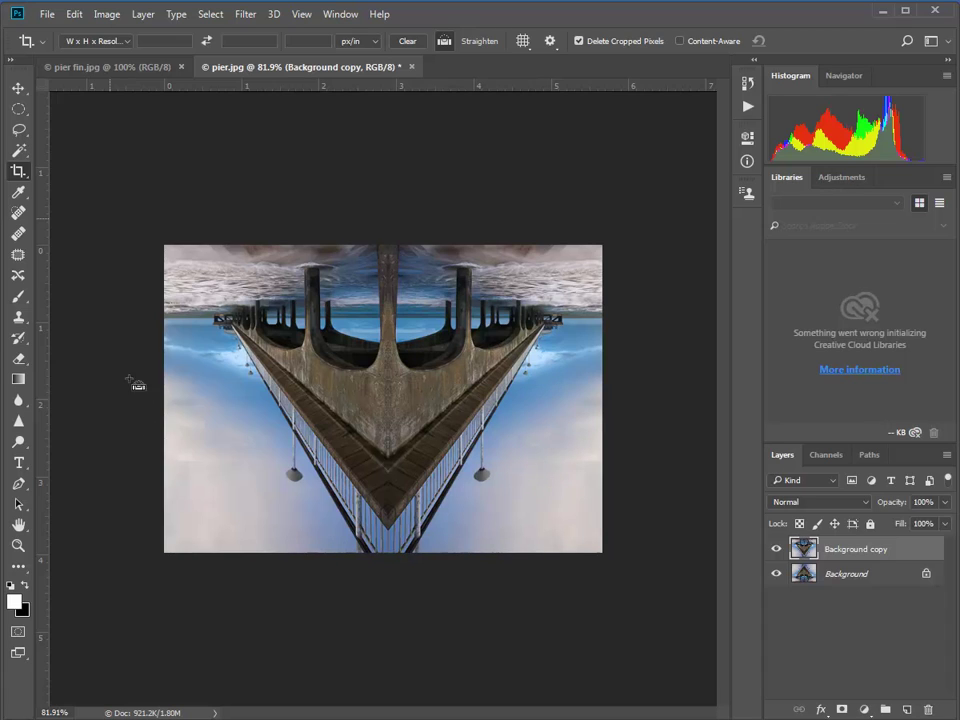
Step: Extend the canvas upward with the Crop tool to about 8 cm high and move the flipped copy into the empty upper half
key("ctrl+minus")
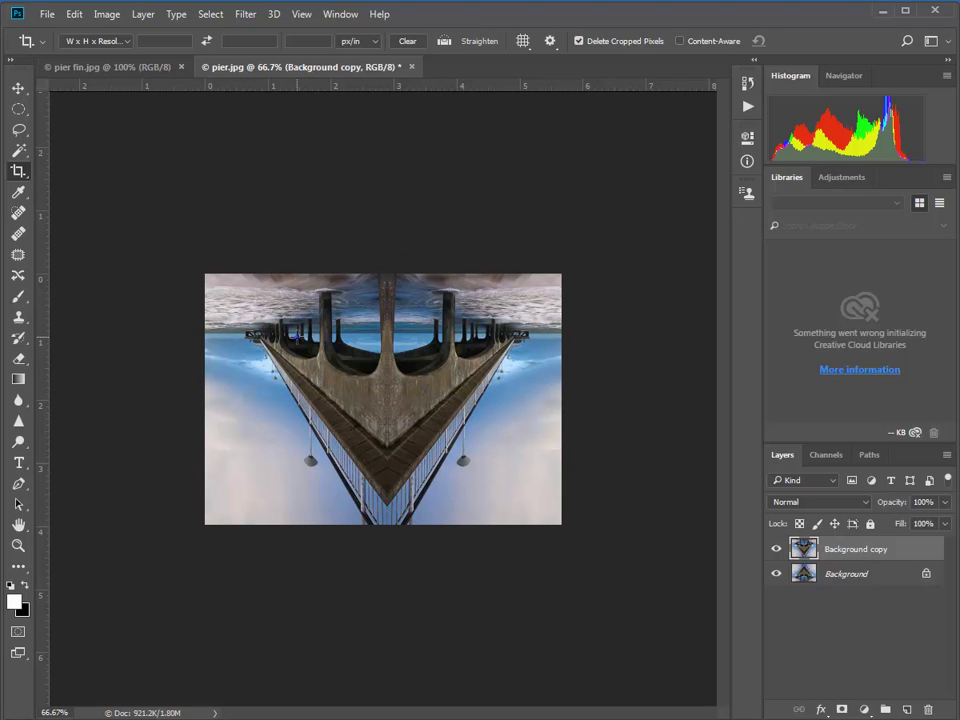
left_click(297, 340)
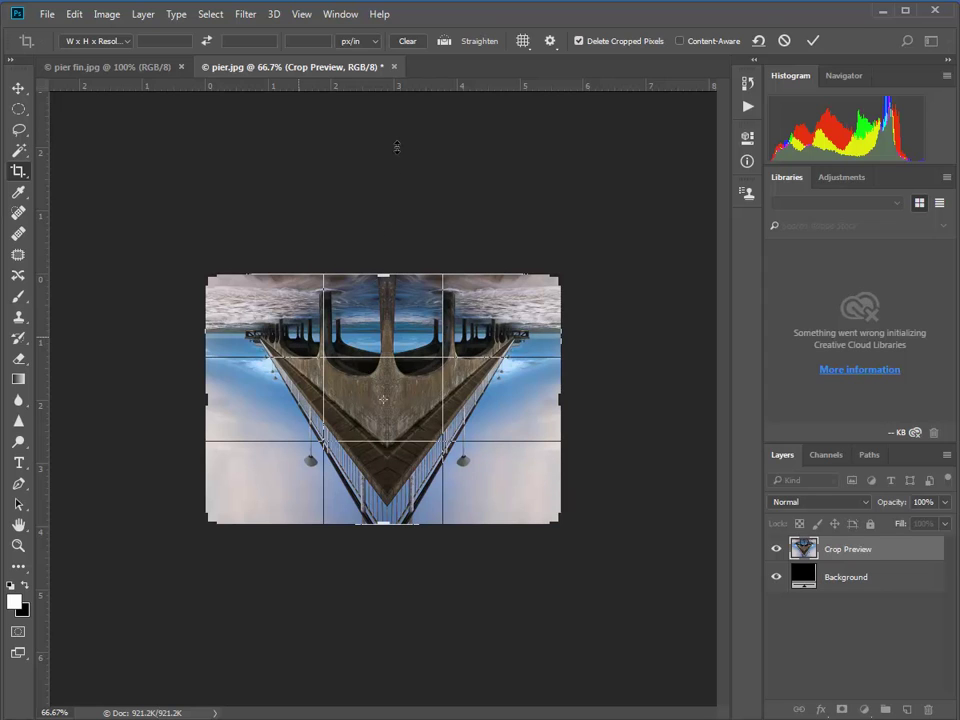
left_click_drag(397, 147, 397, 147)
key("Return")
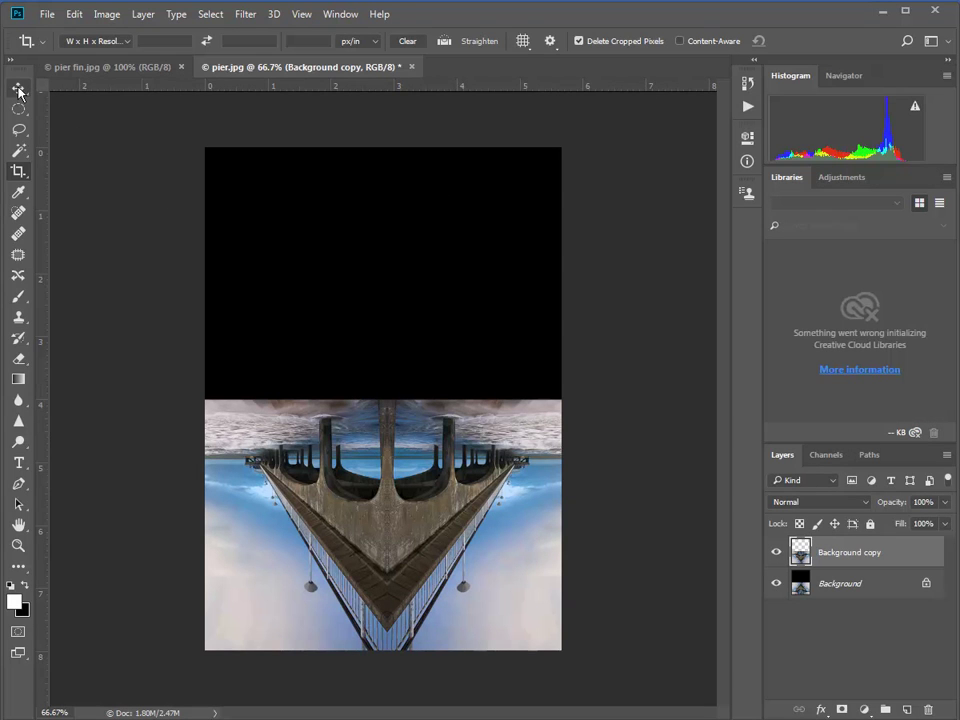
left_click(18, 88)
left_click_drag(420, 512, 418, 267)
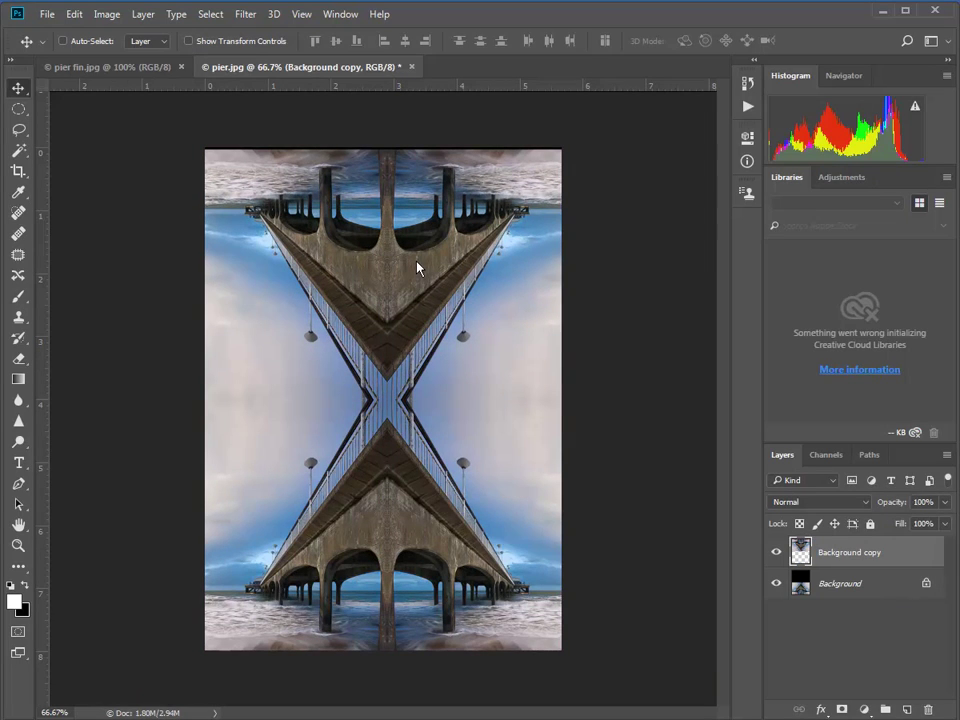